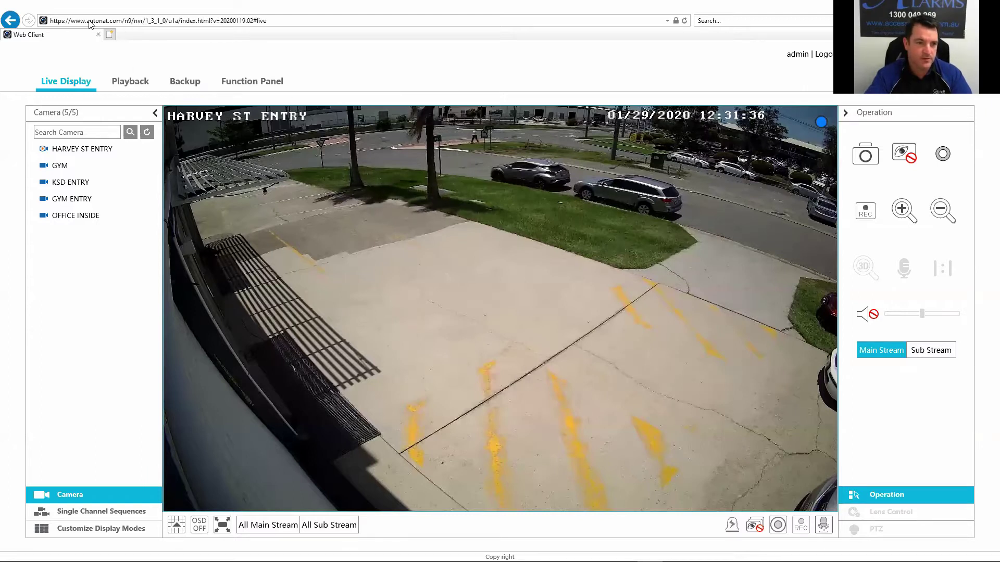
Select the web client's address, search Windows for iexplore, then return to the web client
click(121, 21)
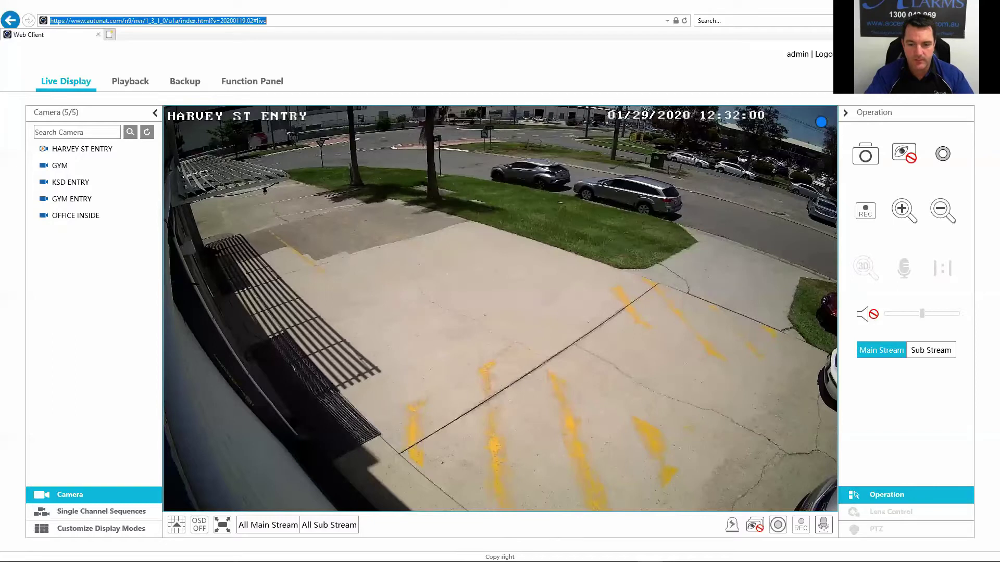
mouse_move(599, 560)
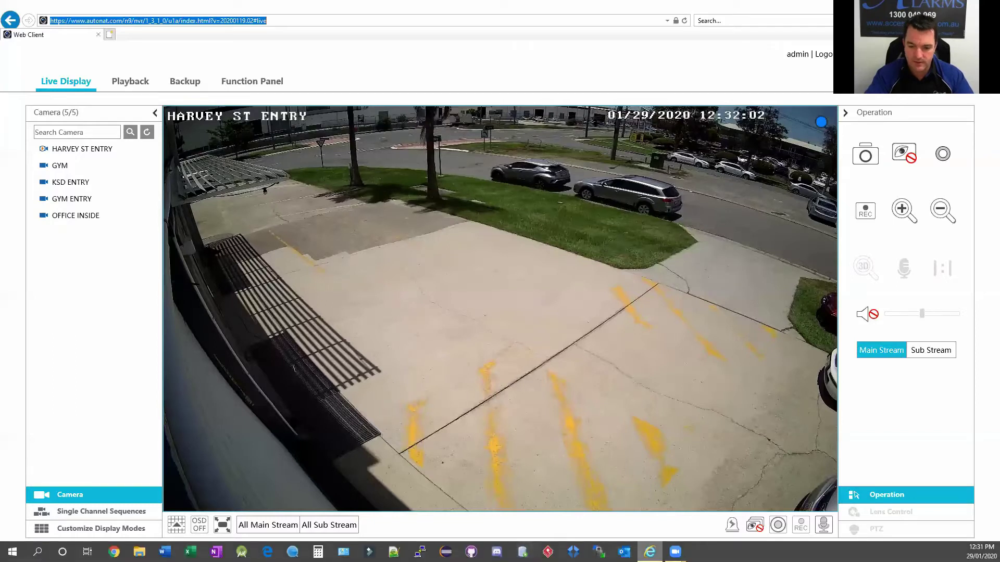
mouse_move(649, 552)
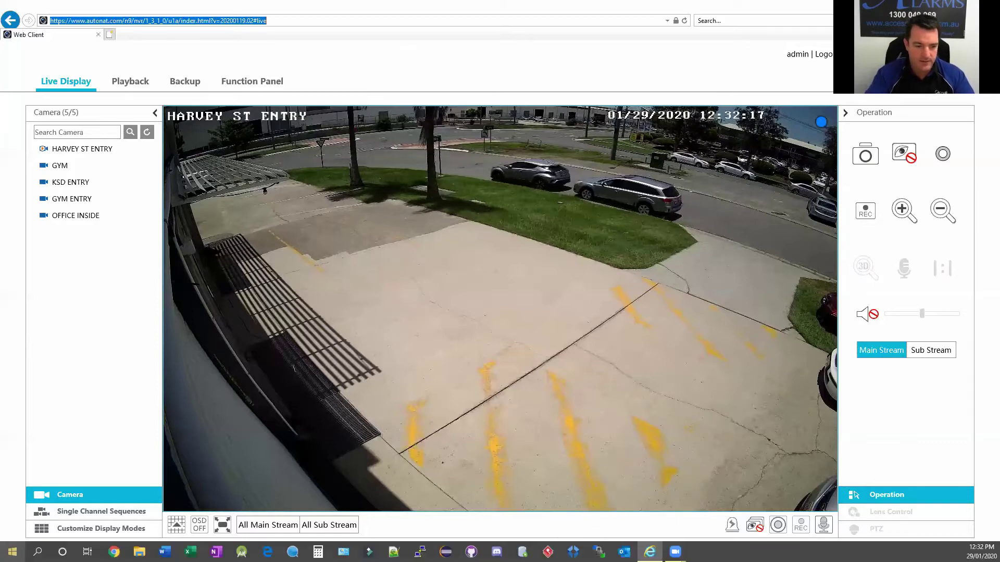
click(12, 551)
text(iexplor)
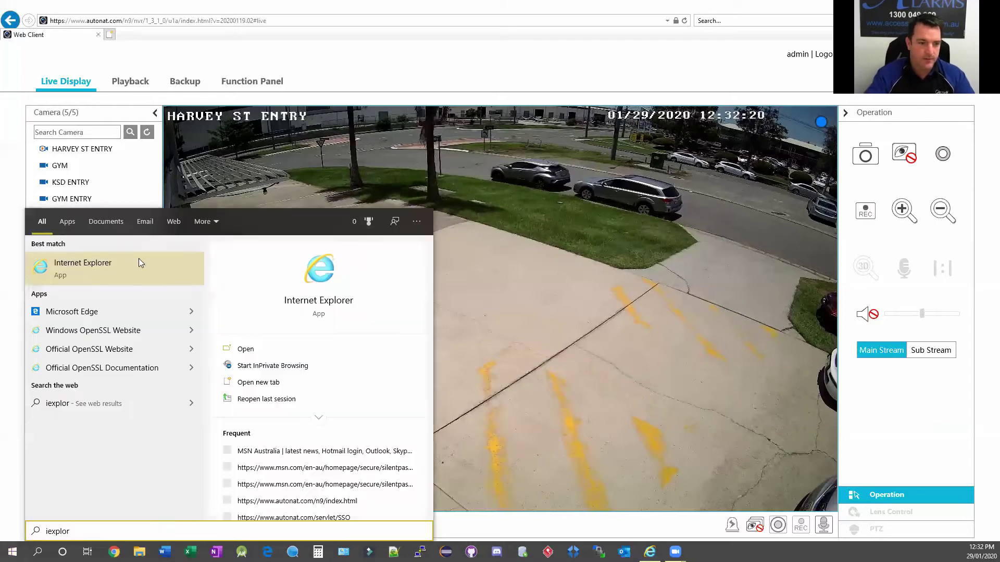
text(e)
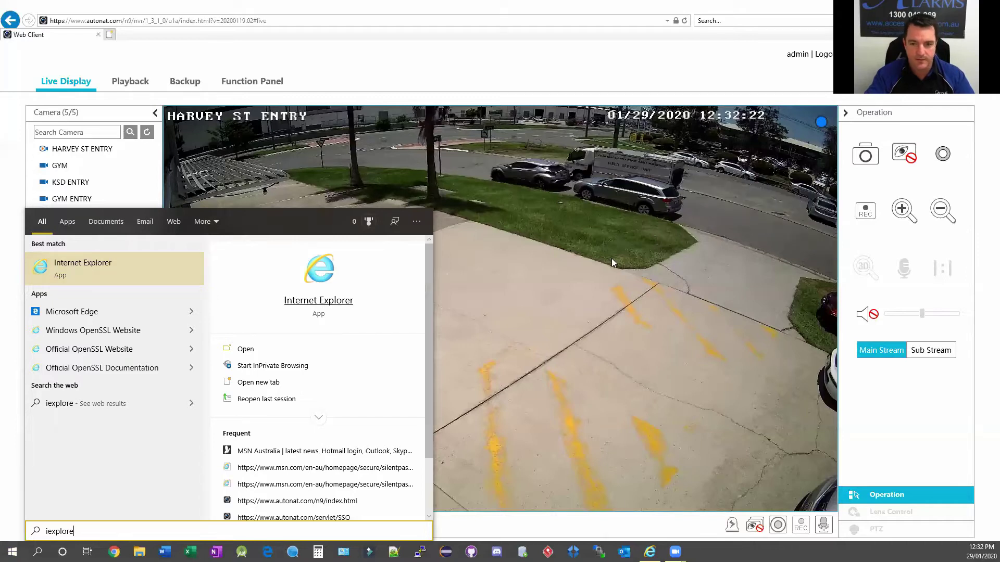
click(543, 271)
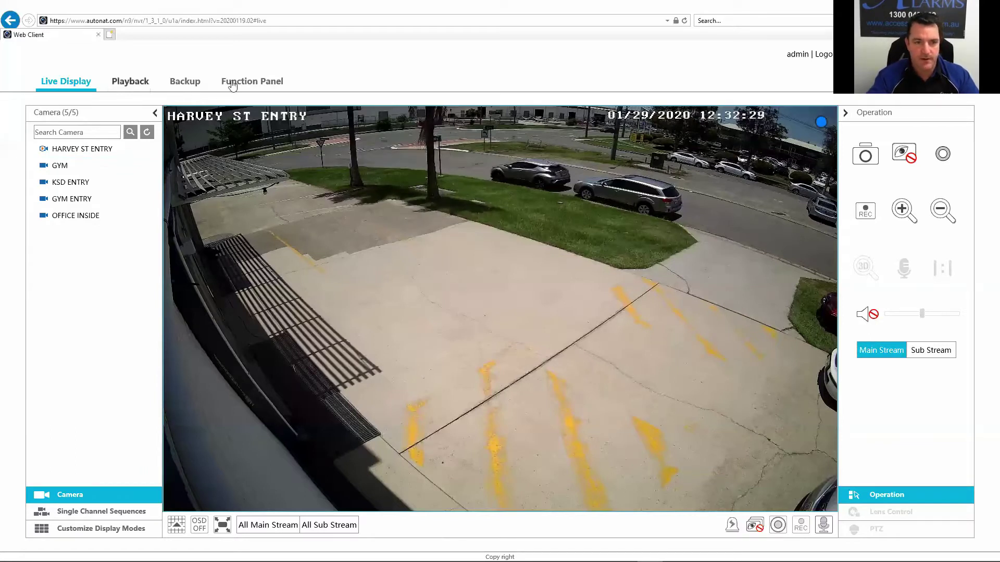
Play back the HARVEY ST ENTRY camera's recordings on the Playback page
click(131, 82)
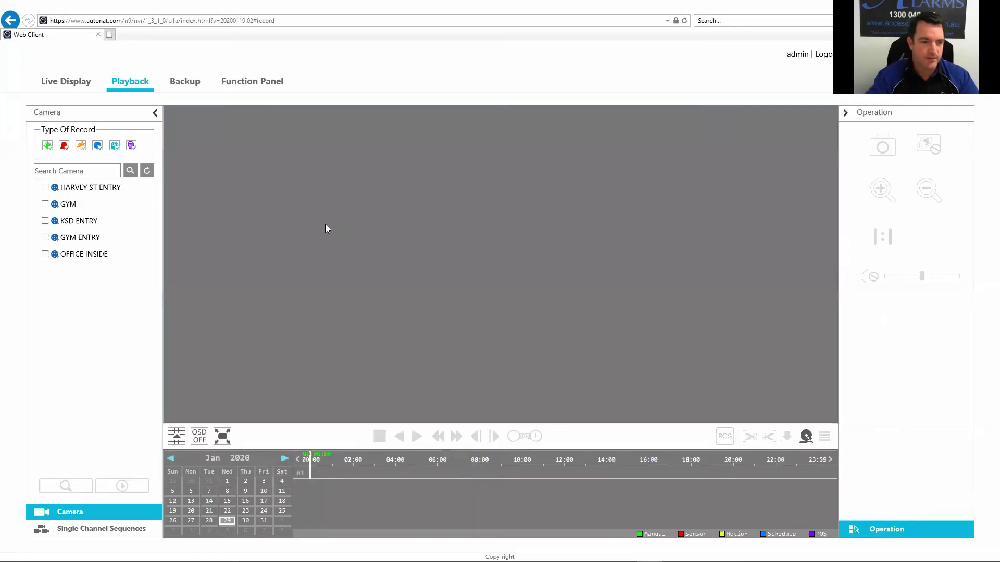
click(44, 190)
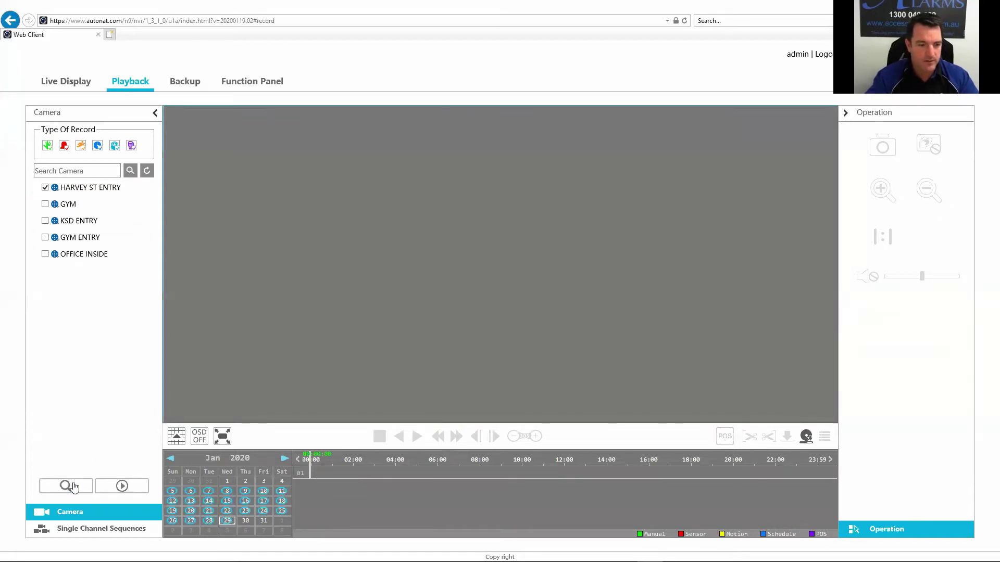
click(121, 486)
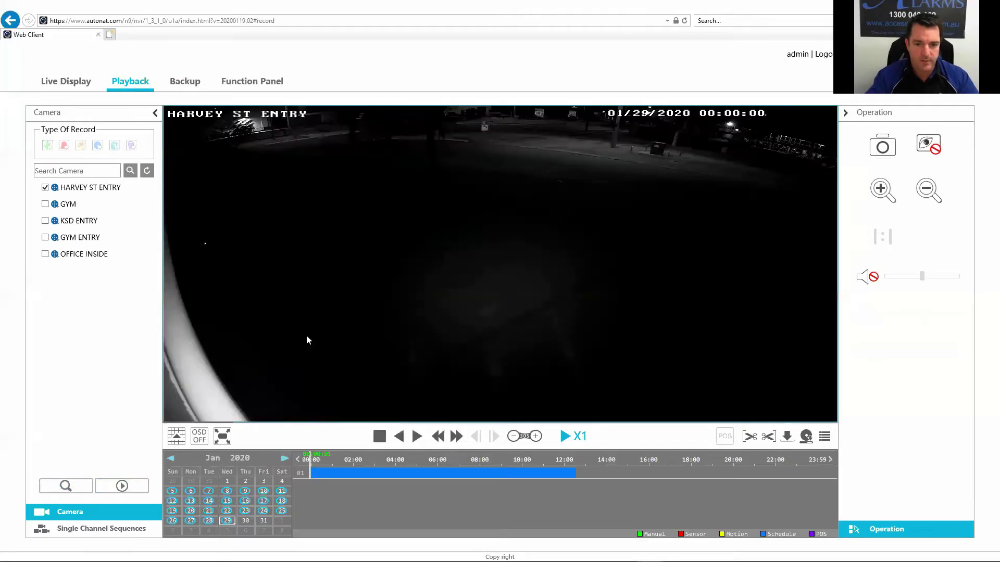
Seek the timeline through 02:33, 06:10 and 08:14, then settle just before 08:00
click(366, 472)
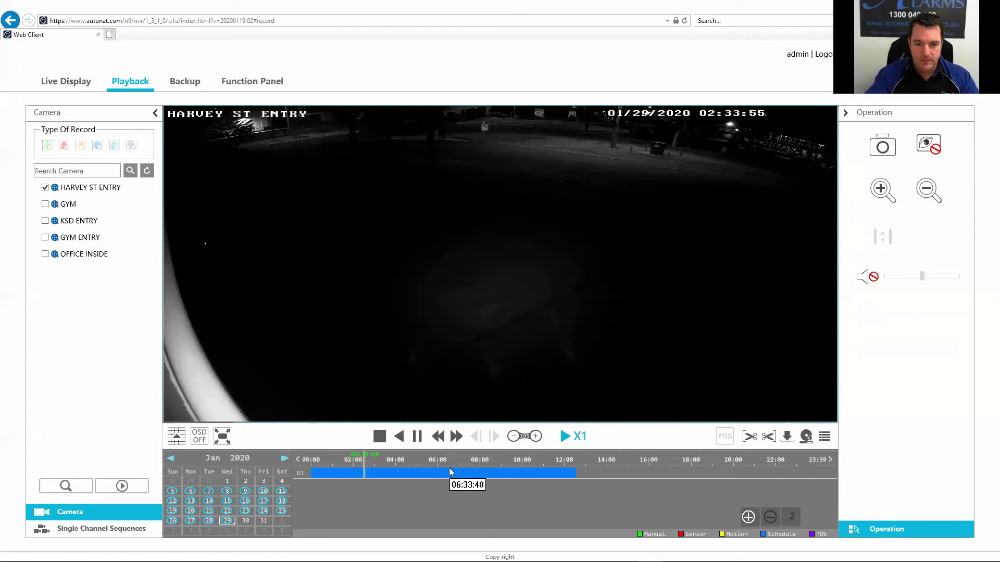
click(448, 473)
click(485, 474)
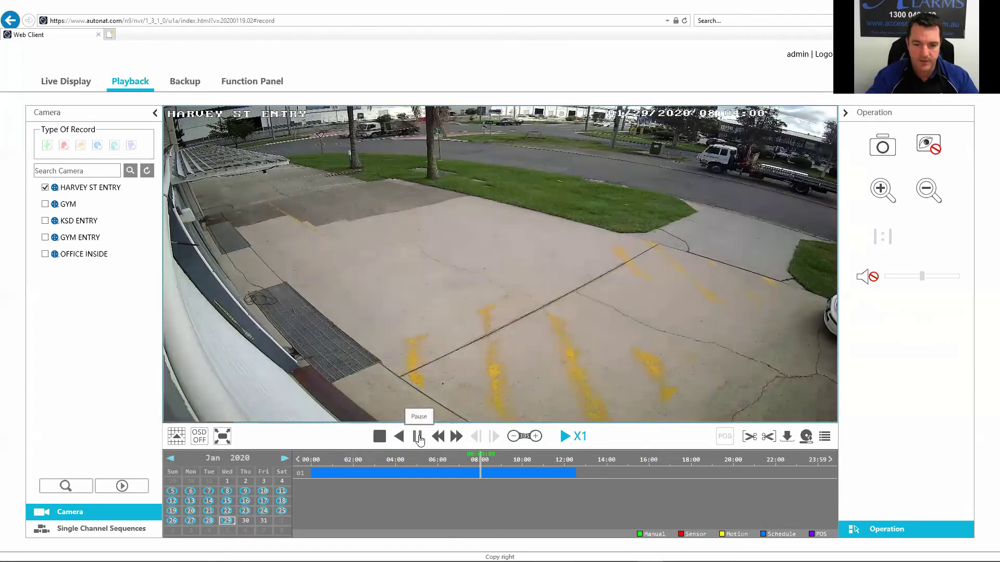
click(418, 438)
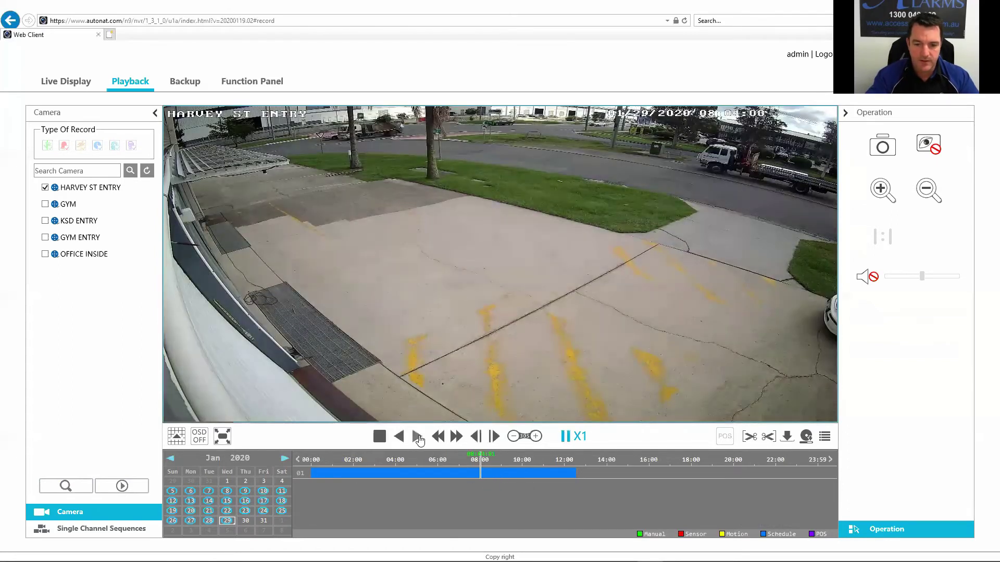
click(498, 472)
click(480, 474)
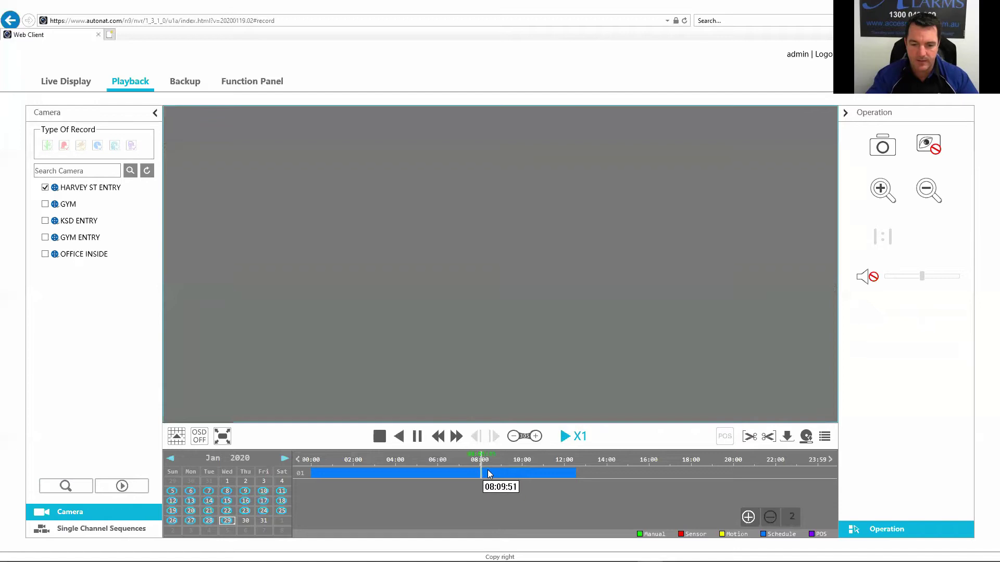
click(479, 475)
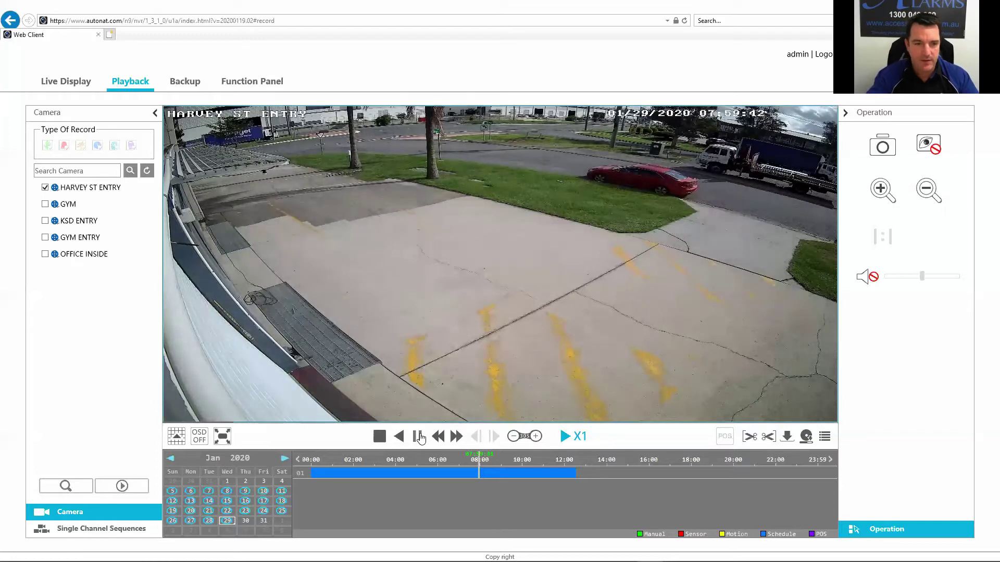
Pause just before 08:00, then move playback forward to about 08:30
click(419, 436)
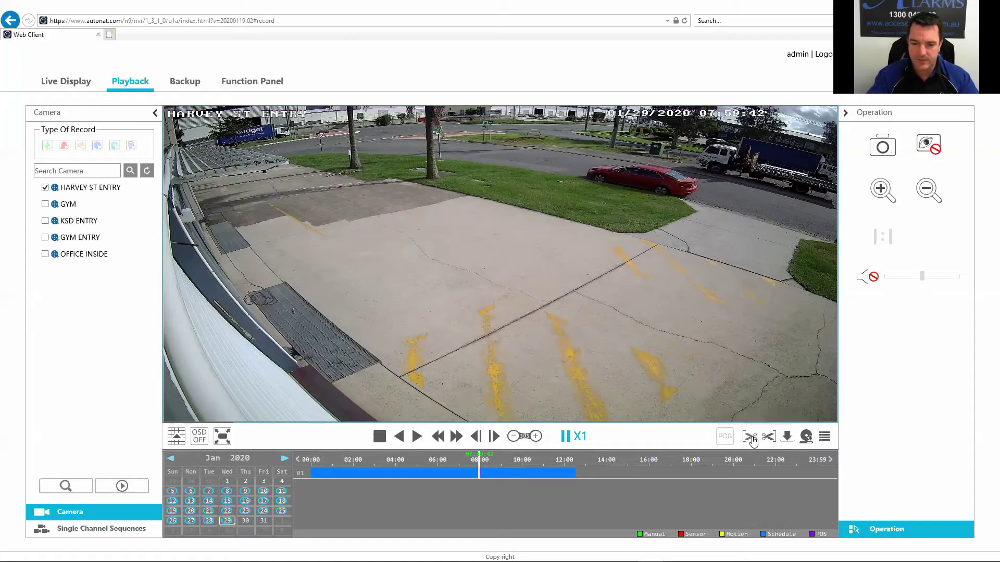
click(489, 471)
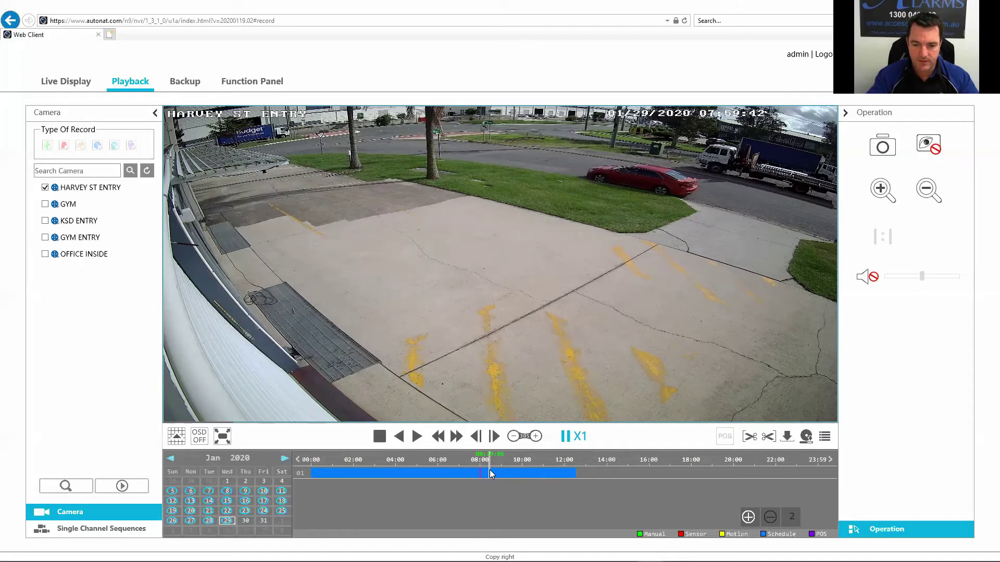
click(492, 473)
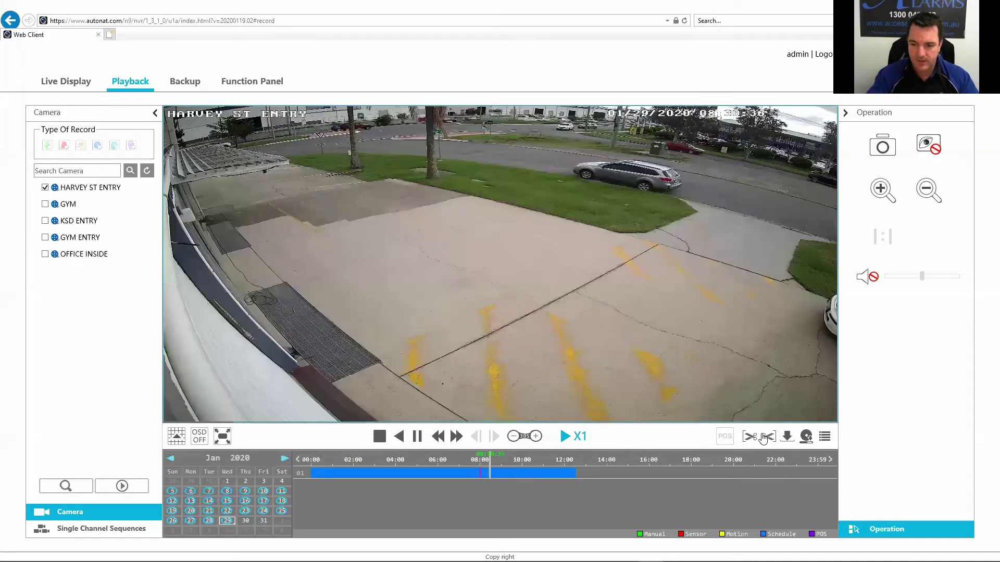
Mark the clip's end at about 08:30, pause, and bring up the AVI backup settings
click(763, 439)
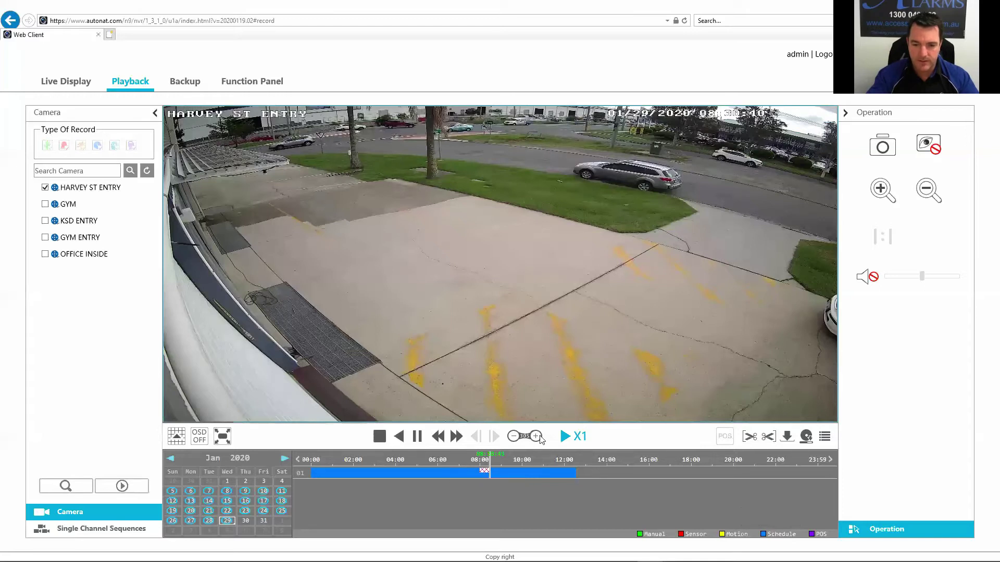
key(space)
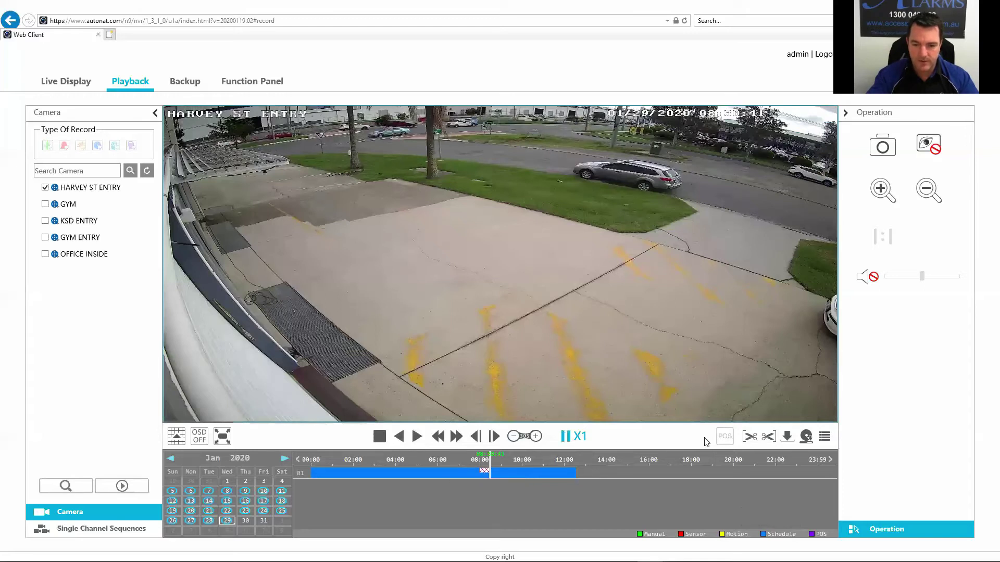
click(787, 437)
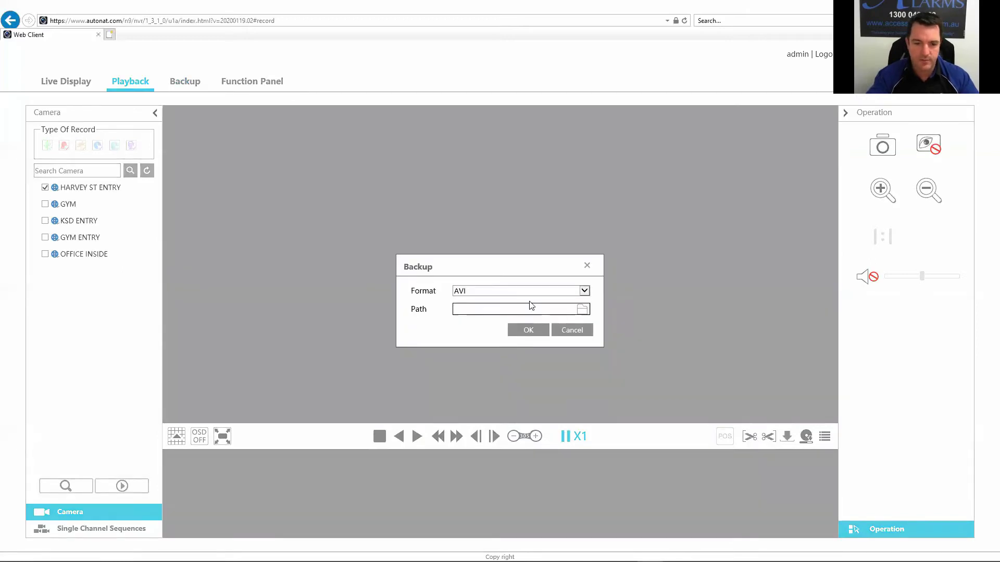
Choose Desktop as the backup path and start the AVI export of the clip
click(531, 307)
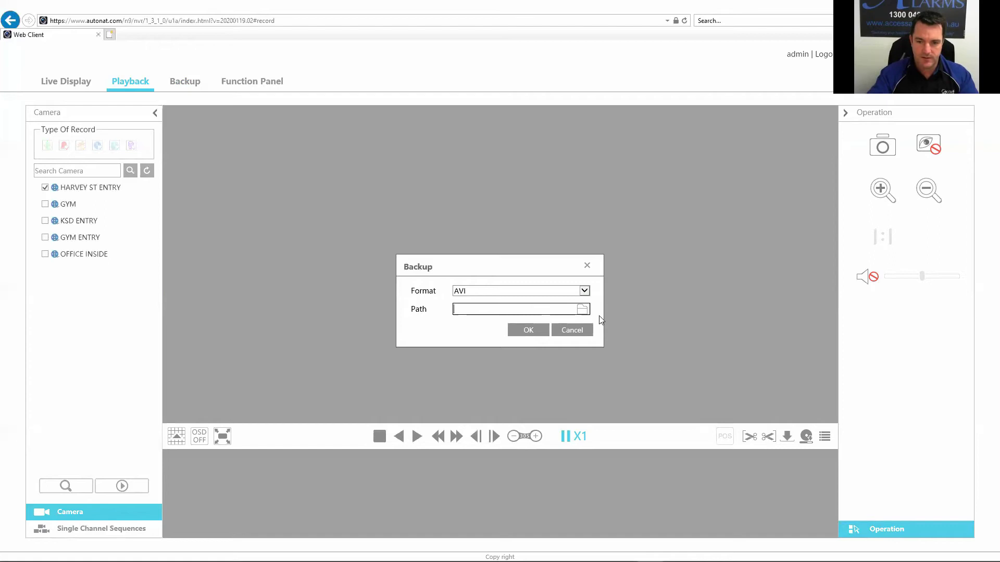
click(582, 309)
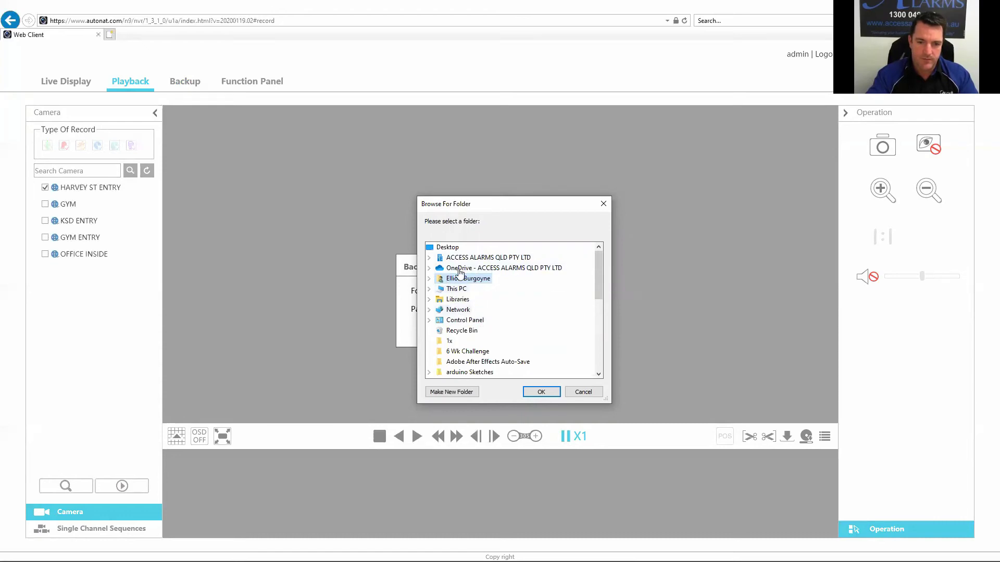
click(448, 247)
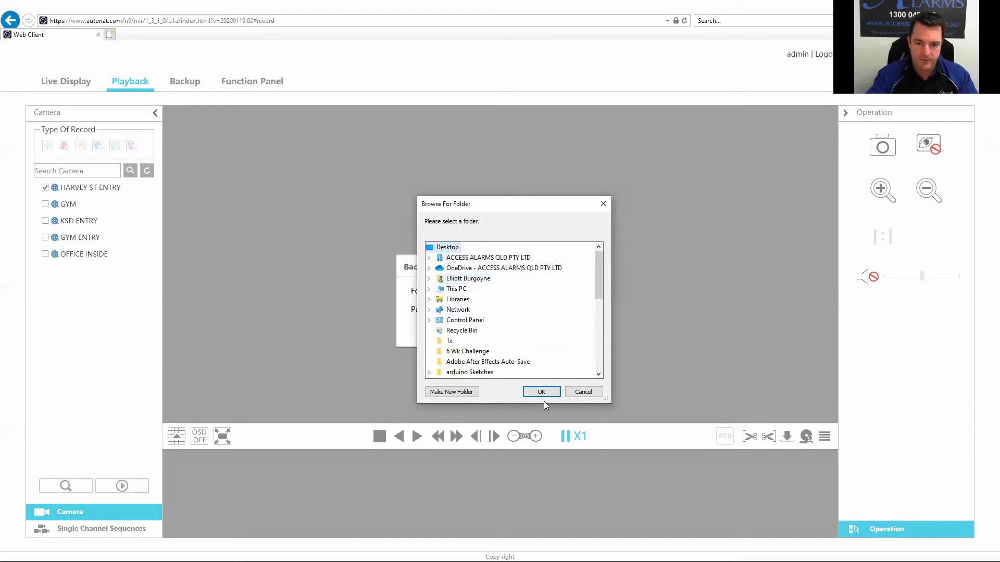
click(542, 393)
click(535, 333)
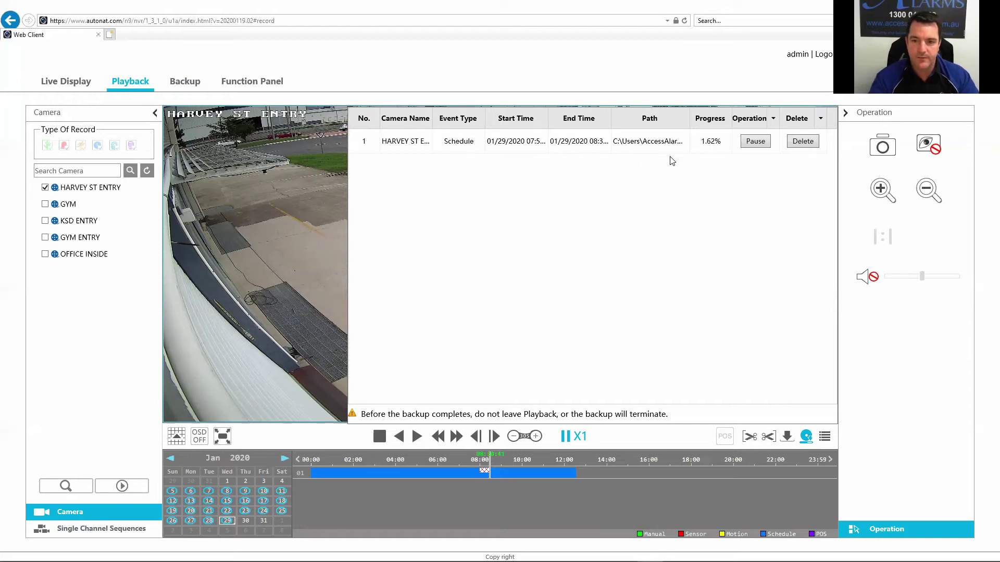
Drag the End Time column border wider so 08:30:38 shows in full
drag(610, 121, 627, 121)
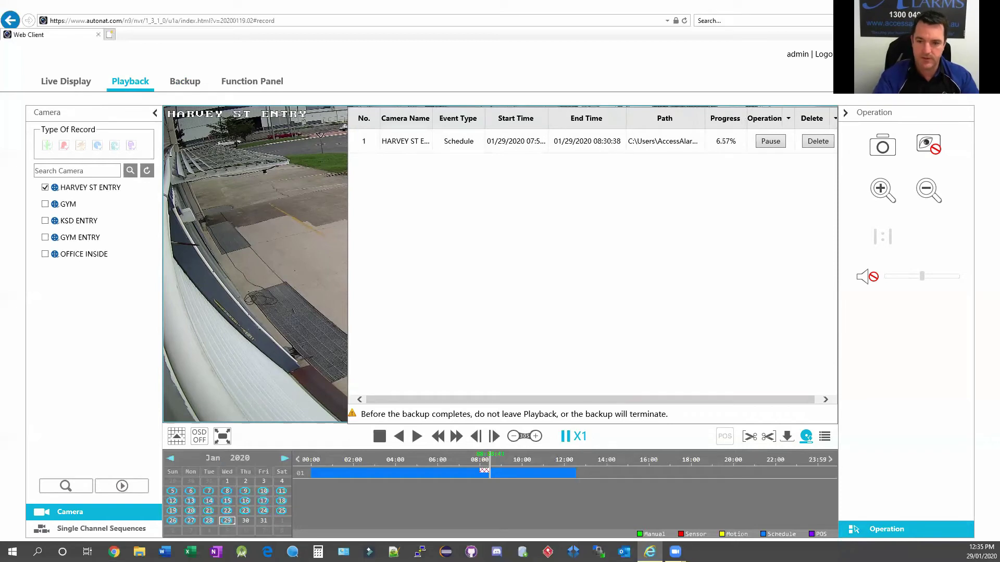
Compute 1.4 × 60 × 60 × 24 = 120,960 in Calculator beside the Progress column, then close it
click(317, 553)
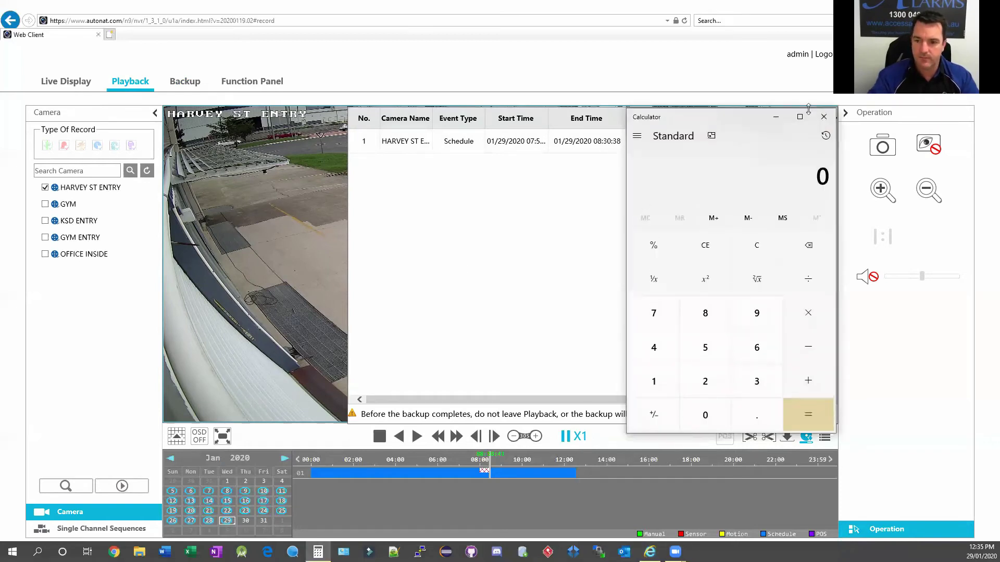
drag(742, 120, 594, 115)
text(1.)
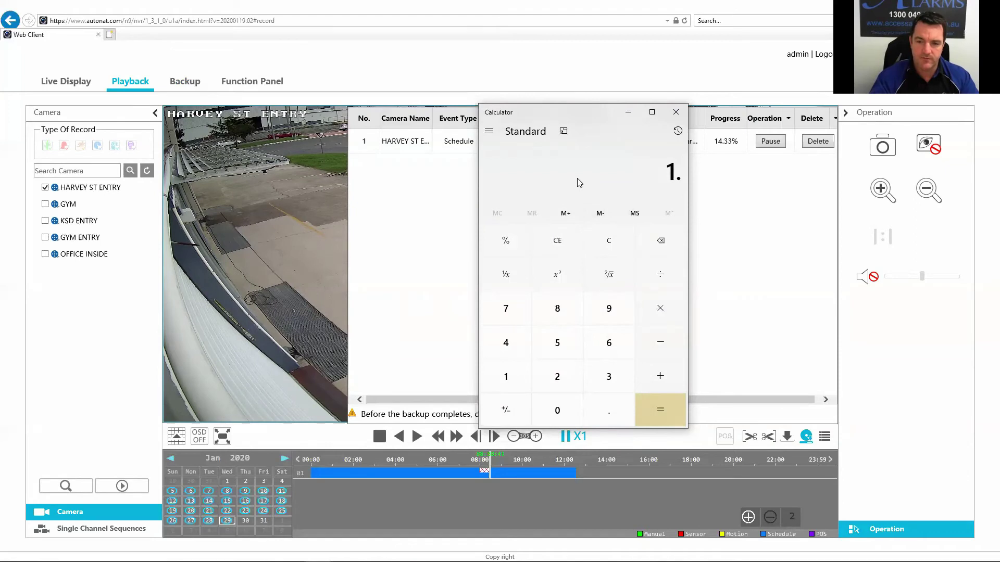
text(4*60)
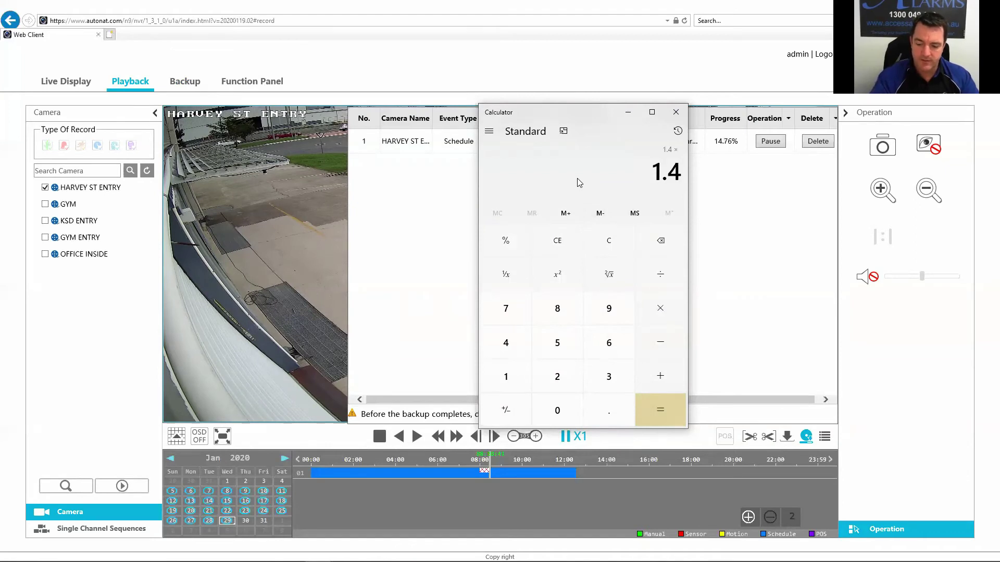
key(Return)
text(*60)
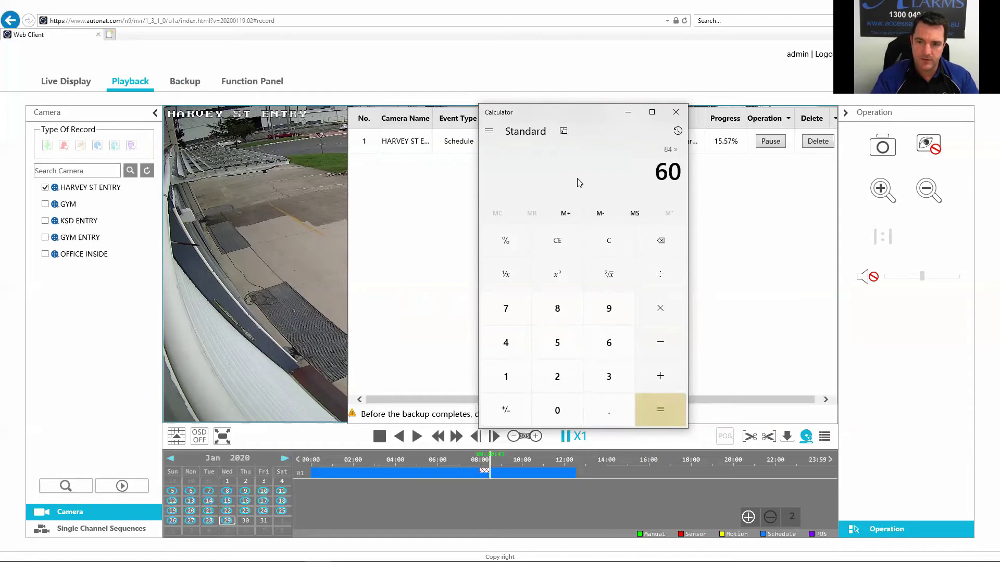
key(Return)
text(*24)
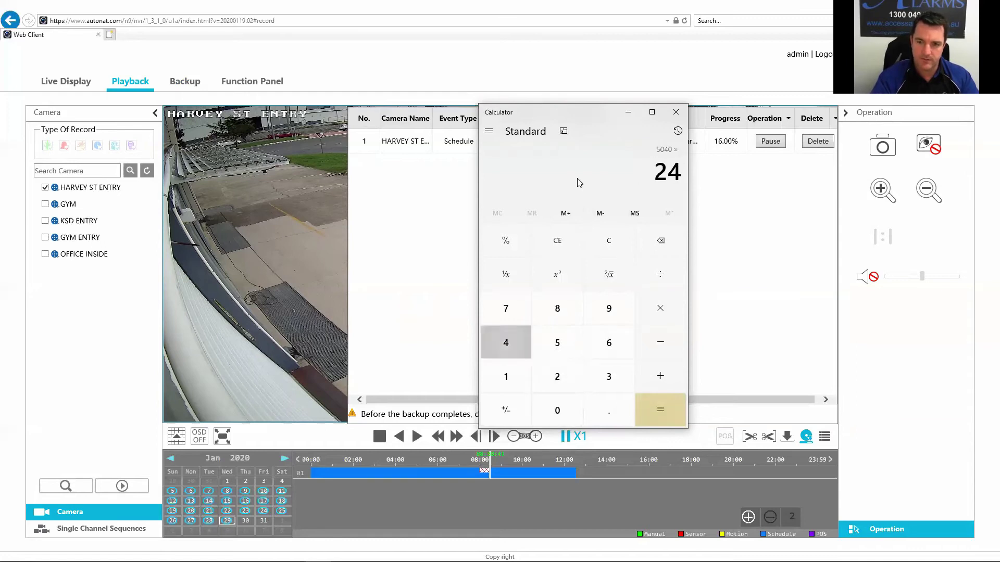
key(Return)
click(676, 112)
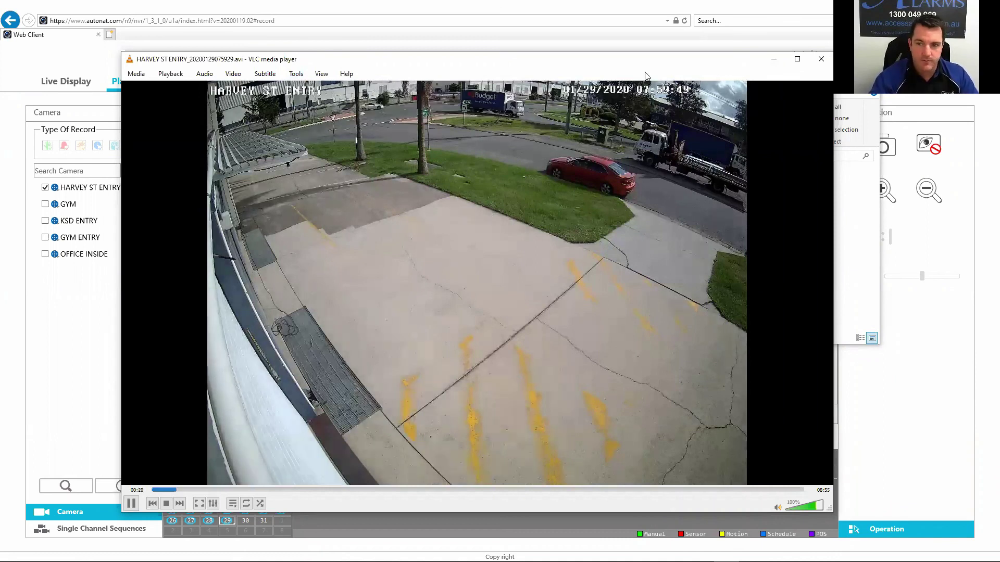
Quit VLC, then right-click the exported HARVEY ST ENTRY .avi file and dismiss its menu
key(ctrl+q)
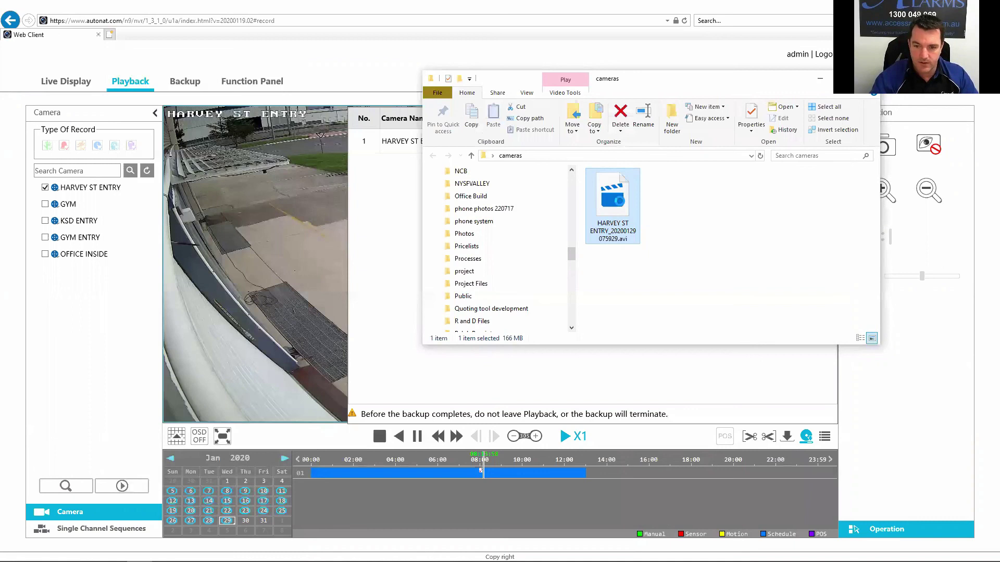
right_click(620, 201)
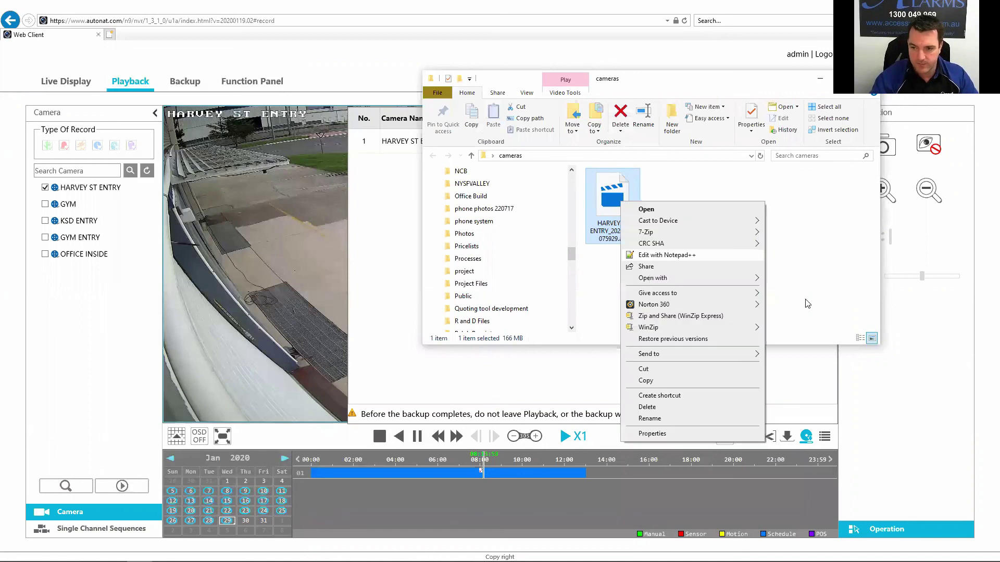
click(703, 264)
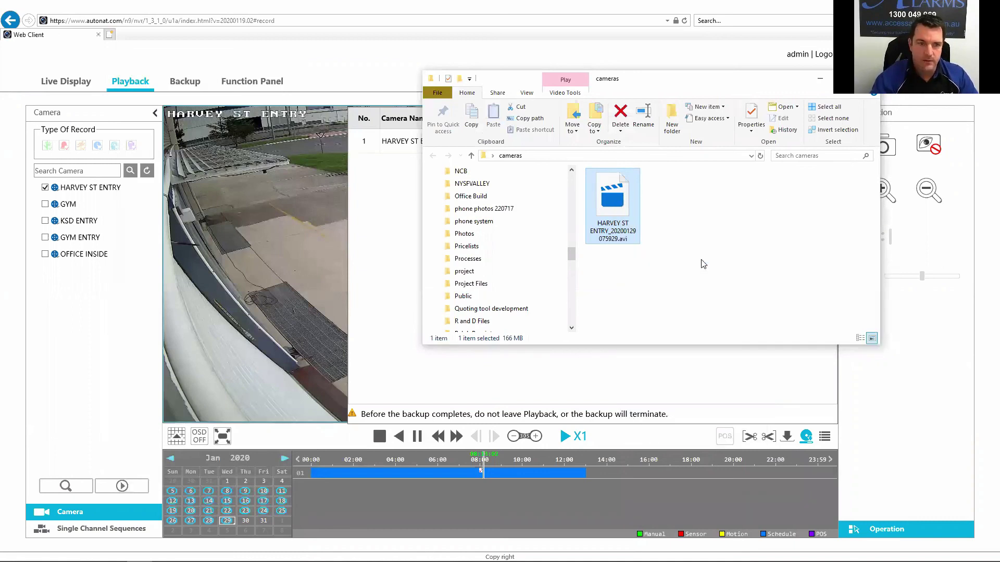